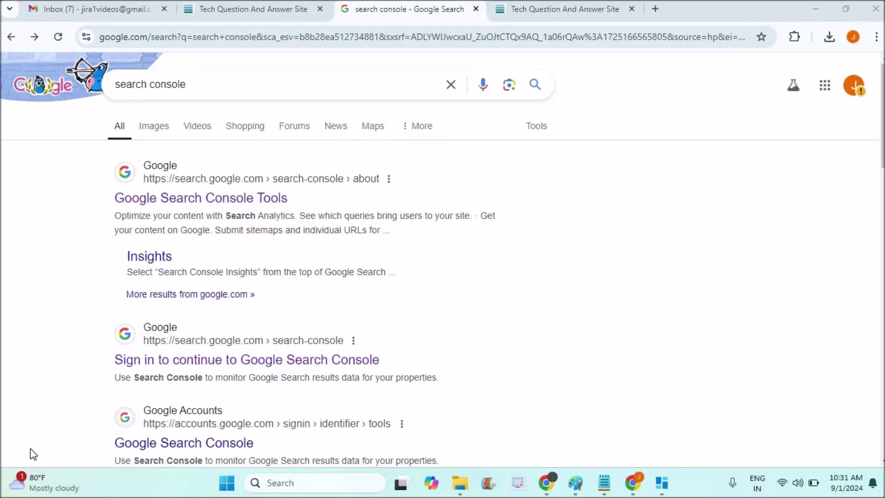
# - Check the Tech Answered site's address in its tab, then return to the search results
pyautogui.click(240, 9)
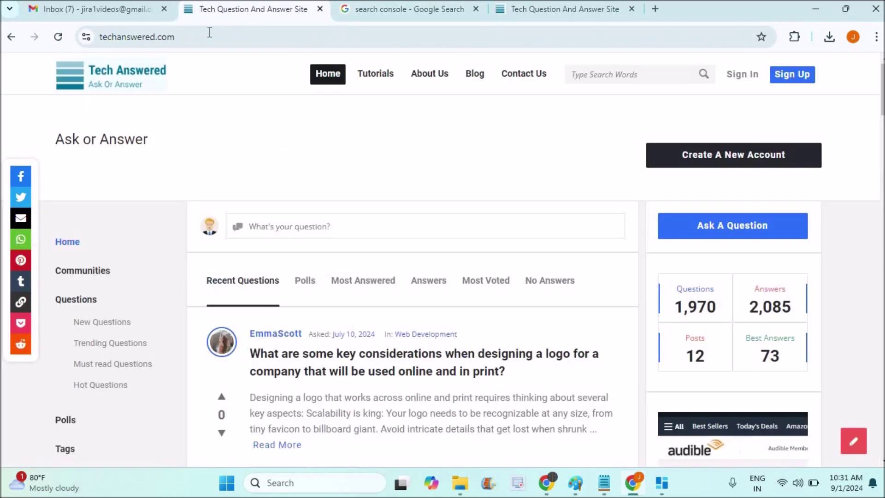
pyautogui.click(183, 41)
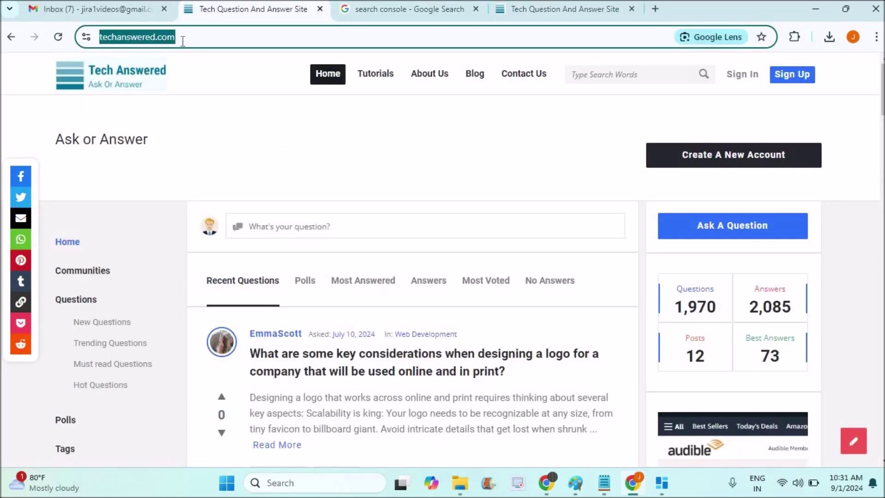
pyautogui.click(370, 4)
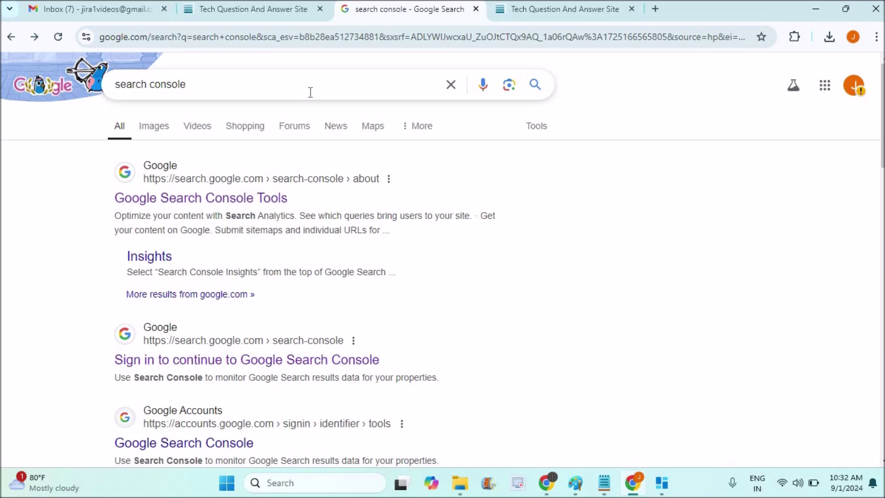
# - Open the 'Google Search Console Tools' result from the Google search results
pyautogui.click(203, 84)
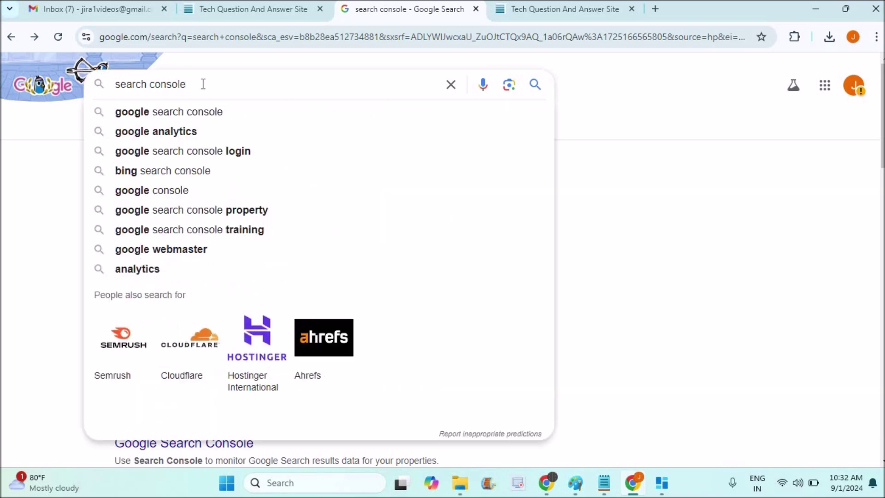
pyautogui.click(43, 190)
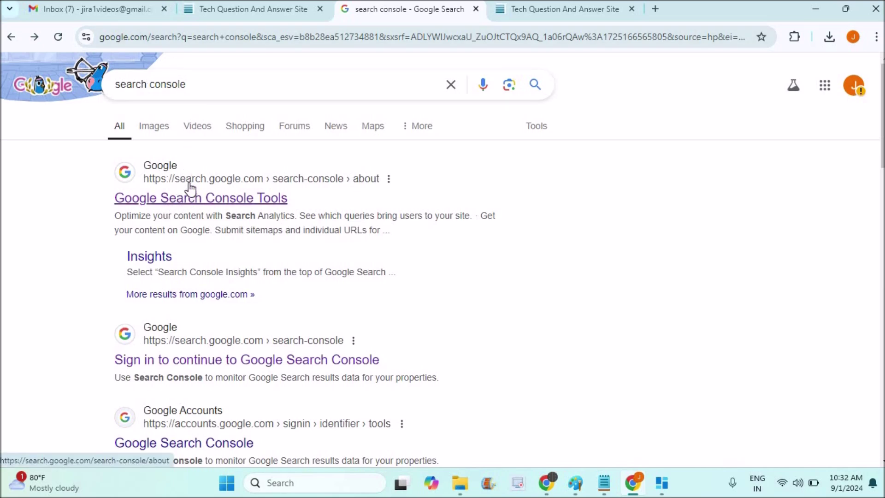
pyautogui.click(238, 203)
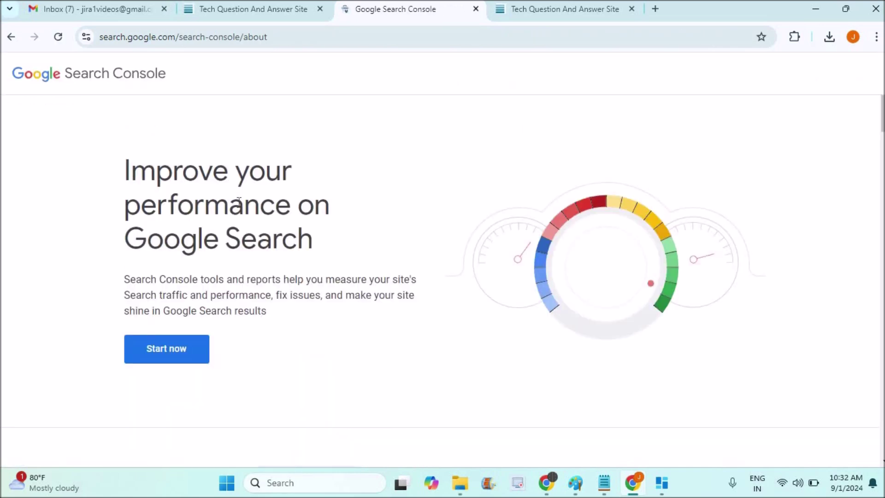
pyautogui.click(283, 14)
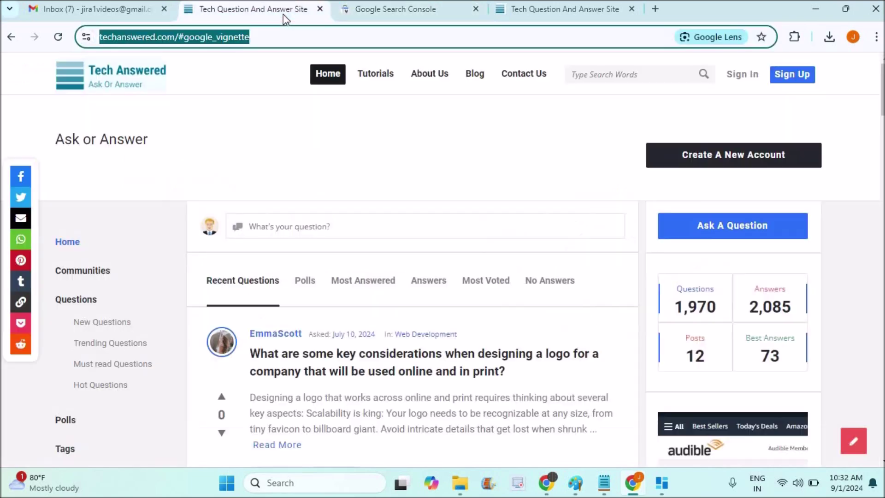
pyautogui.doubleClick(214, 41)
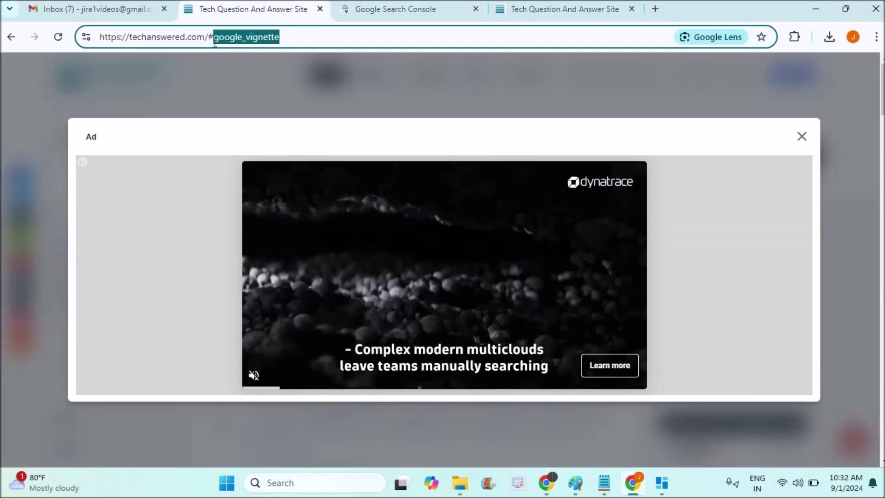
pyautogui.press('BackSpace')
pyautogui.press('BackSpace')
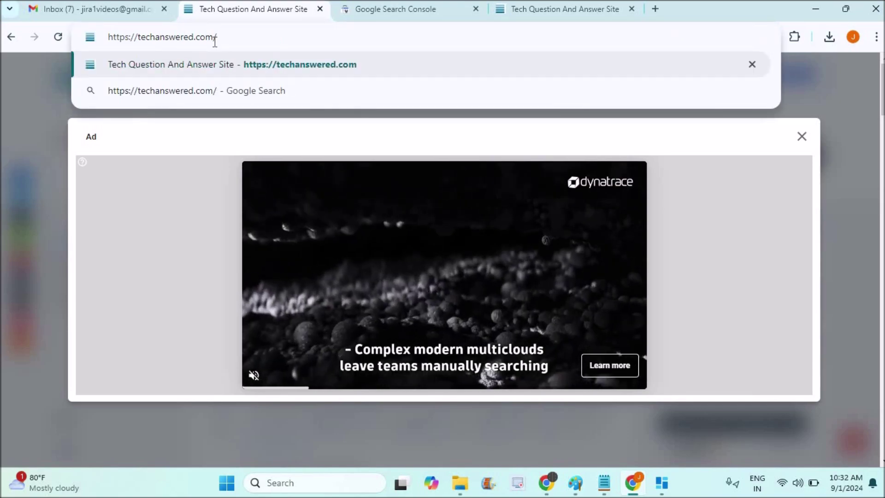
pyautogui.hotkey('ctrl', 'a')
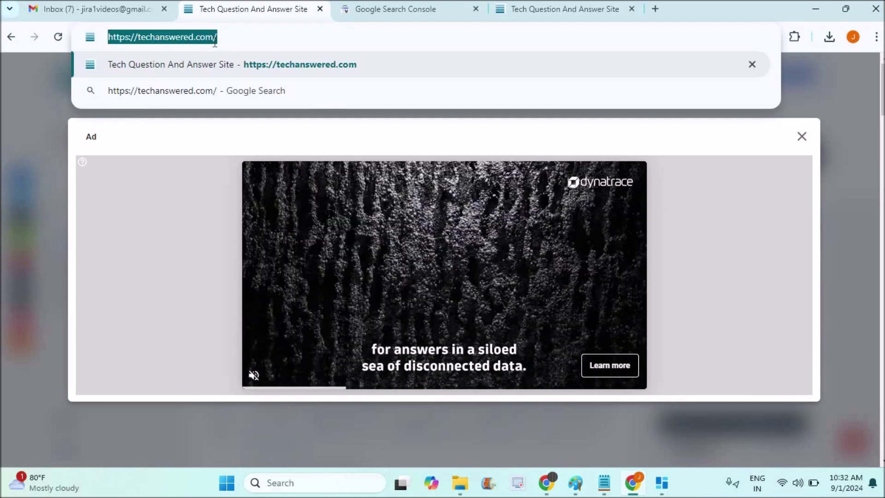
pyautogui.click(383, 15)
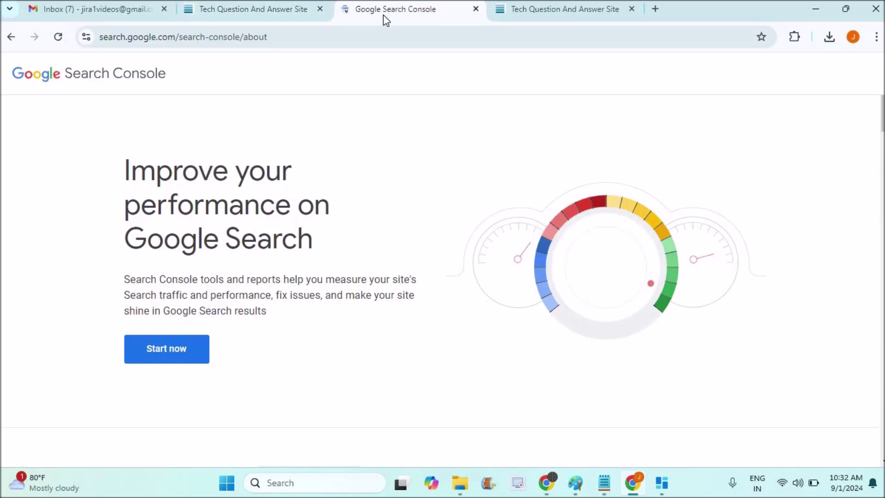
pyautogui.click(182, 348)
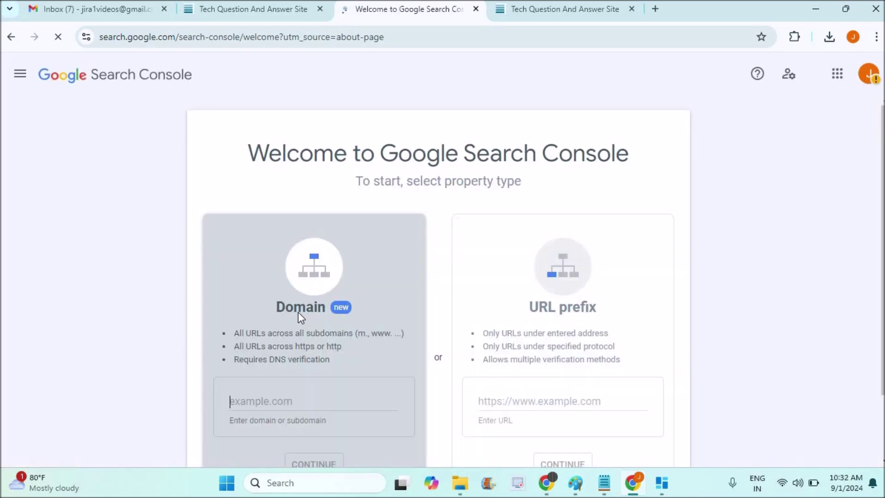
pyautogui.click(493, 401)
pyautogui.rightClick(493, 401)
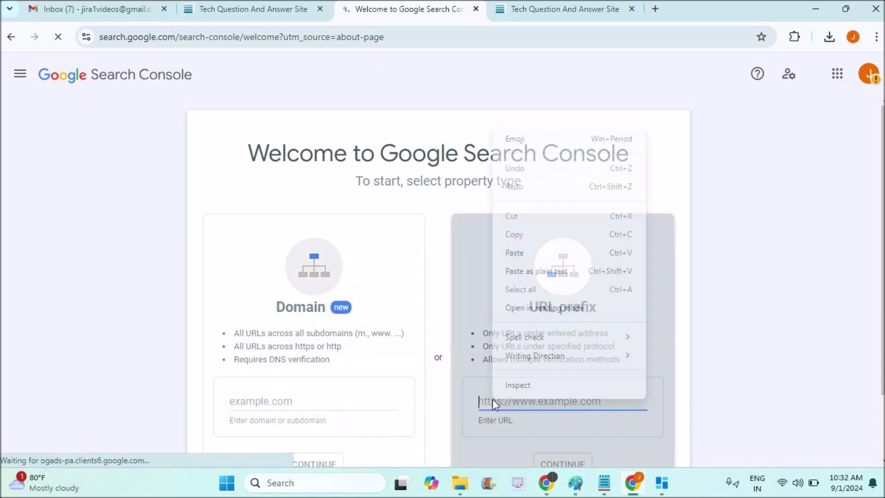
pyautogui.click(525, 256)
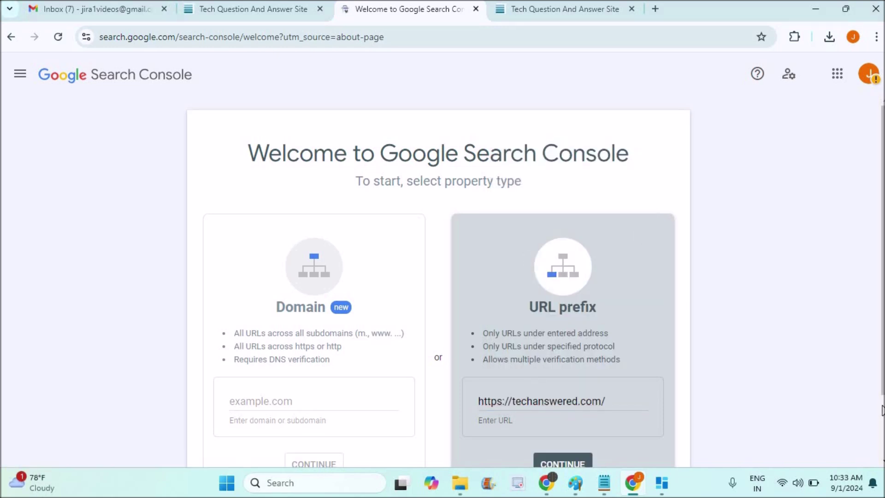
pyautogui.scroll(-2, 639, 409)
pyautogui.click(574, 386)
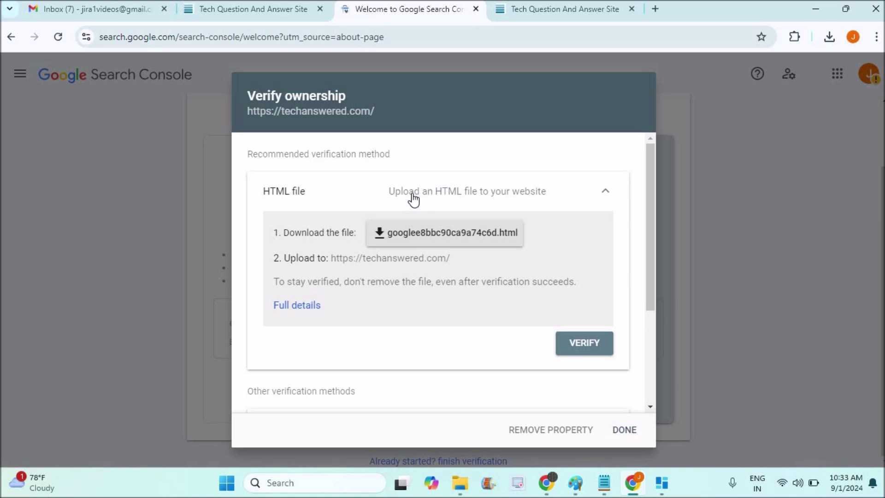
# - Collapse and re-expand the HTML file method to review the googlee8bbc90ca9a74c6d.html option
pyautogui.click(434, 200)
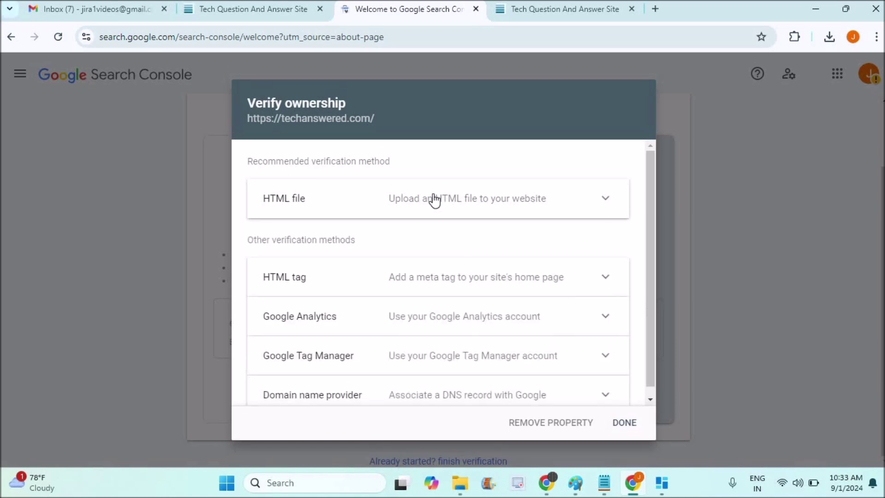
pyautogui.click(294, 207)
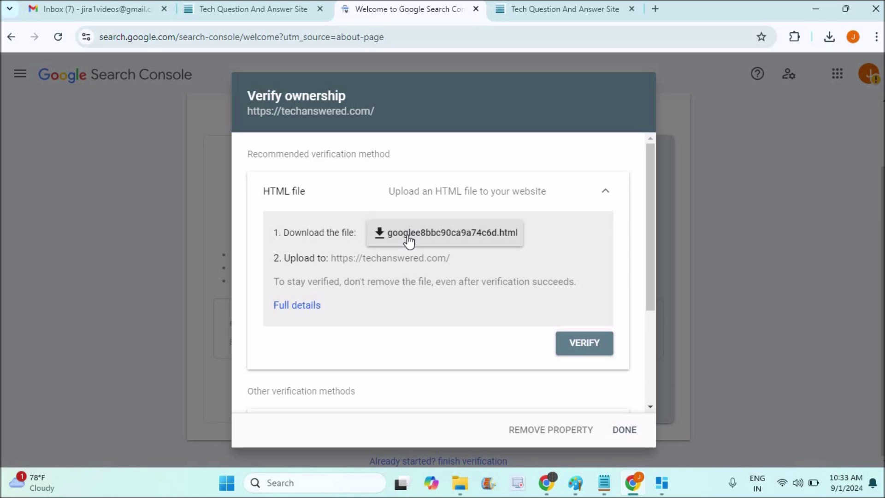
# - Switch to the HTML tag method and copy its google-site-verification meta tag
pyautogui.click(456, 198)
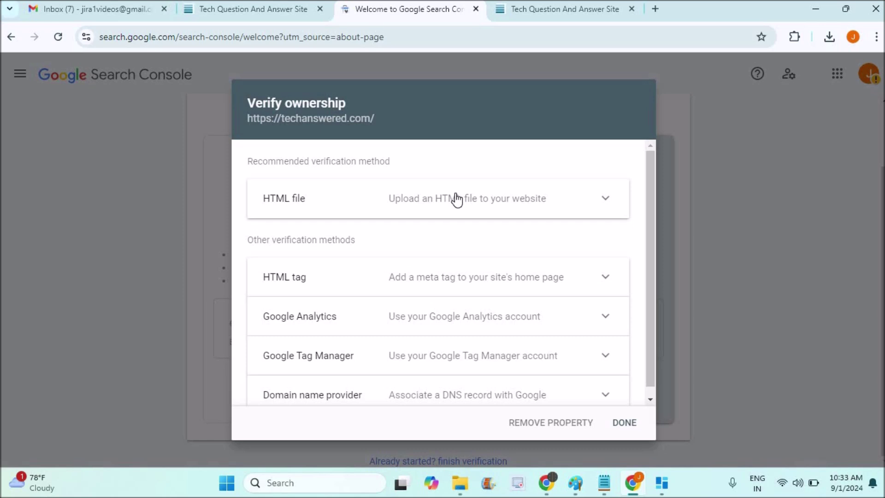
pyautogui.click(583, 278)
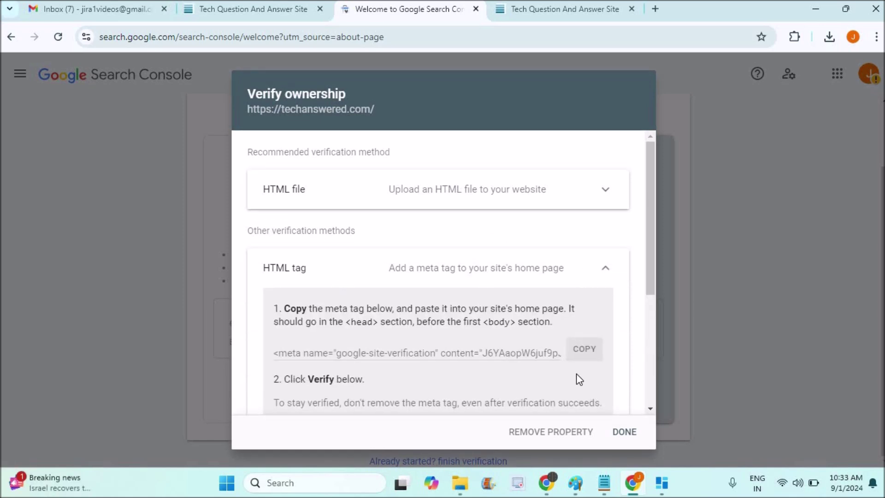
pyautogui.click(586, 350)
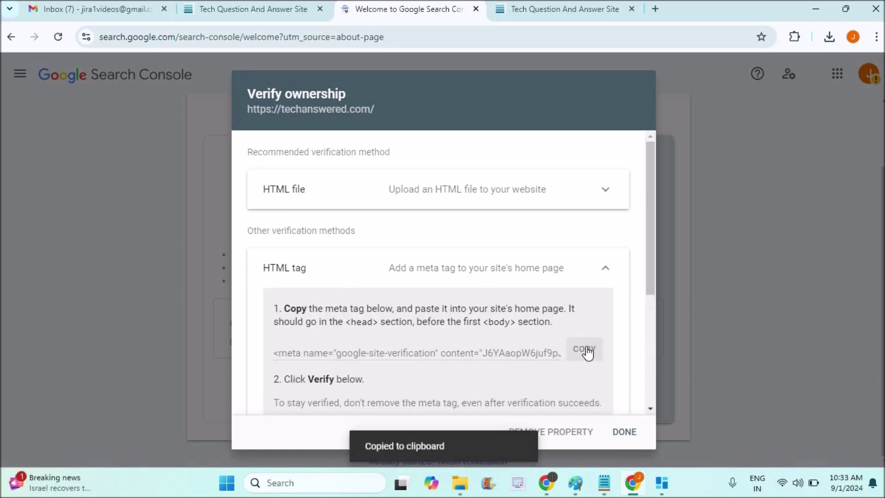
pyautogui.moveTo(549, 486)
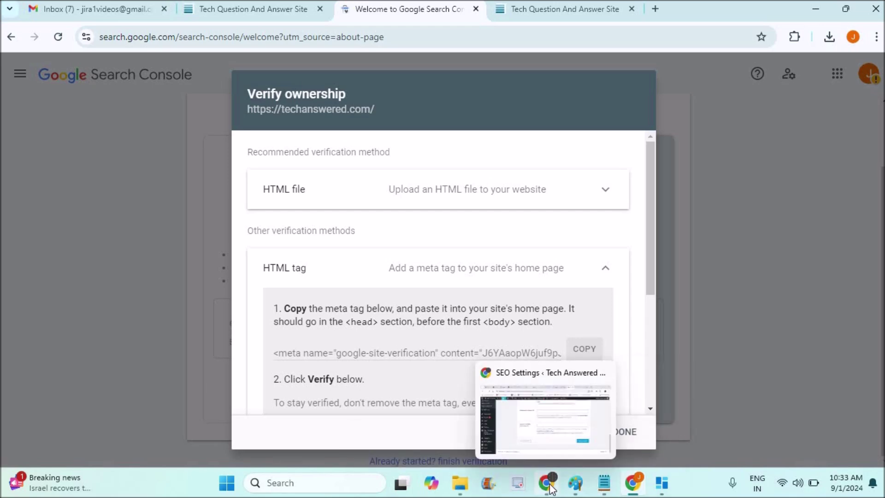
# - Leave the Rank Math settings page and load the Tech Answered home page
pyautogui.click(548, 485)
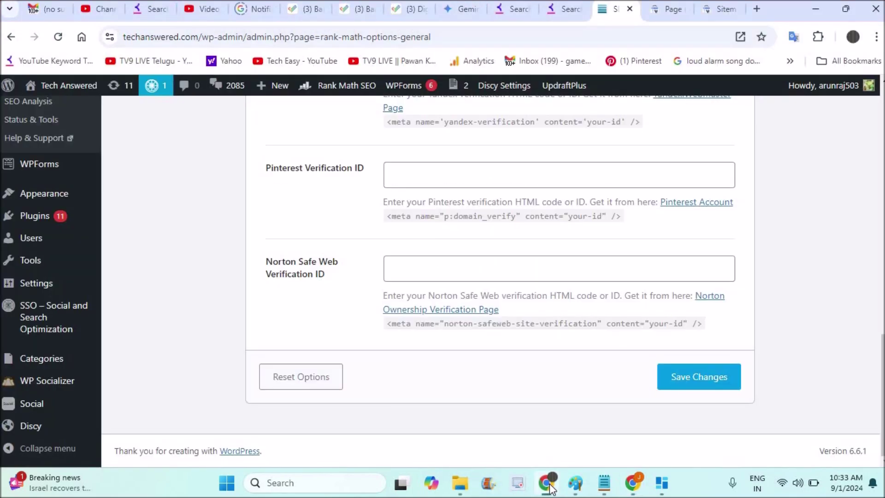
pyautogui.click(63, 92)
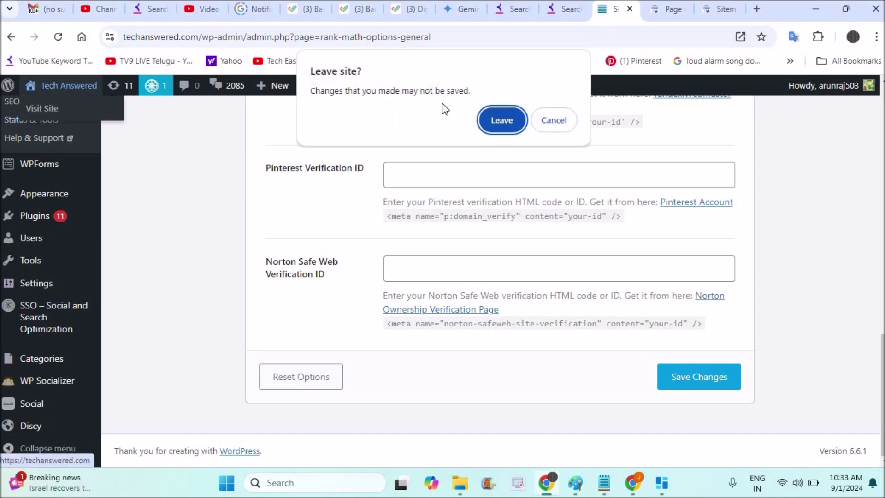
pyautogui.click(506, 122)
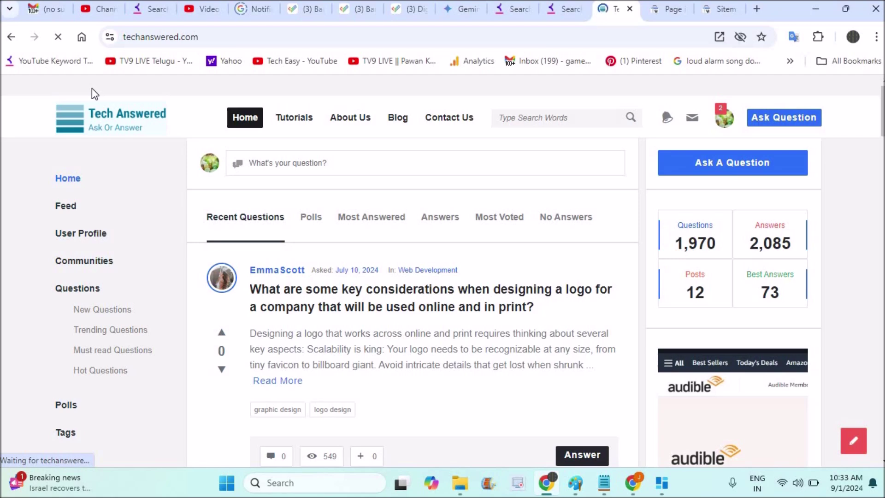
# - Append /wp-admin to the site address in the address bar
pyautogui.click(175, 36)
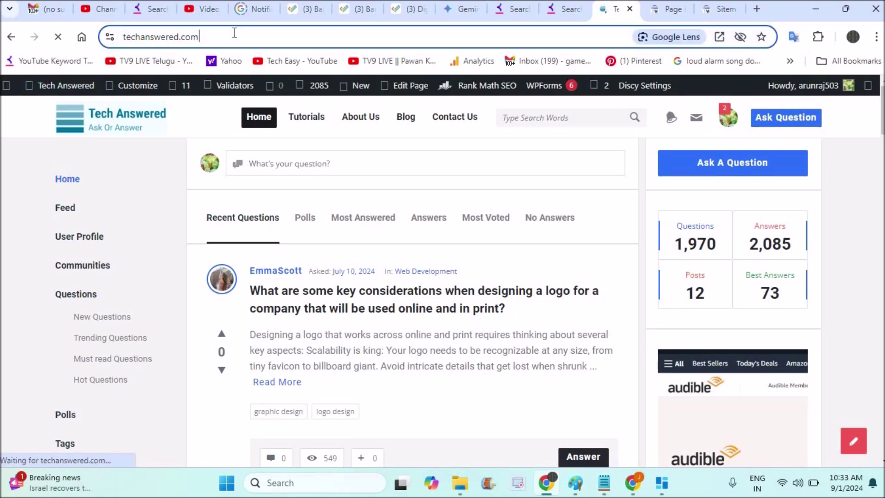
pyautogui.click(234, 34)
pyautogui.write('/wp-ad')
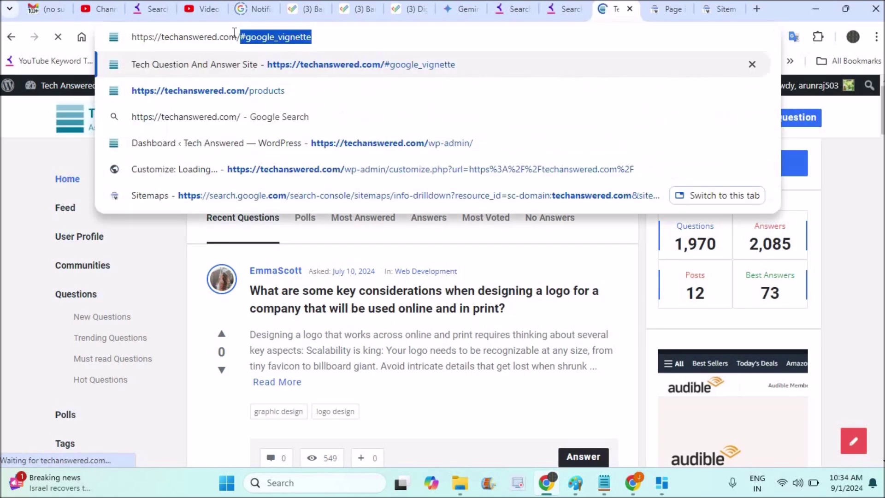
pyautogui.write('min')
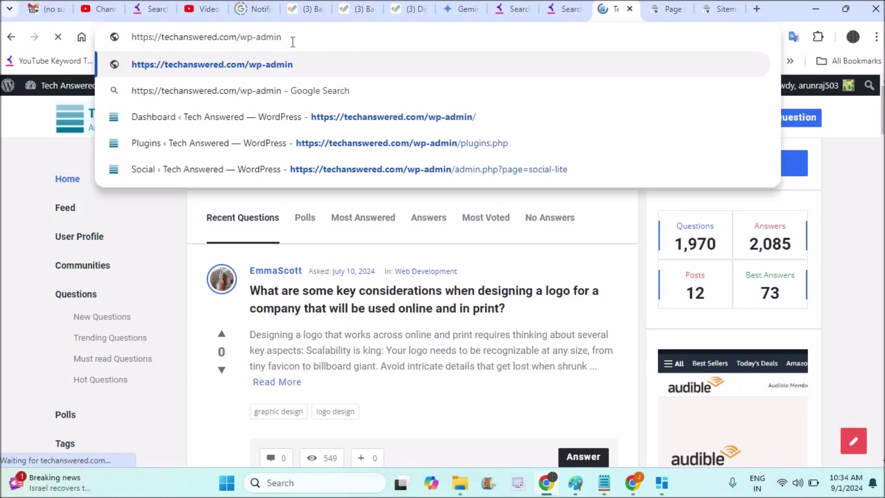
# - Load techanswered.com/wp-admin and open Rank Math's General Settings
pyautogui.press('Return')
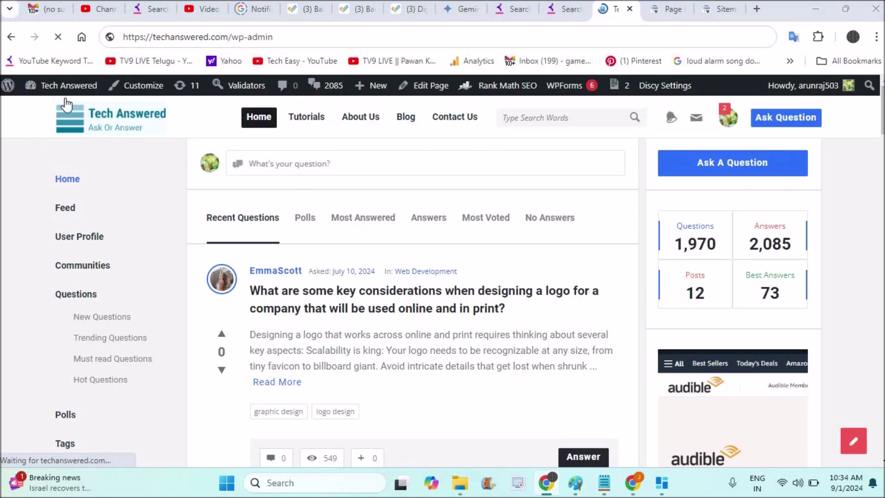
pyautogui.moveTo(83, 88)
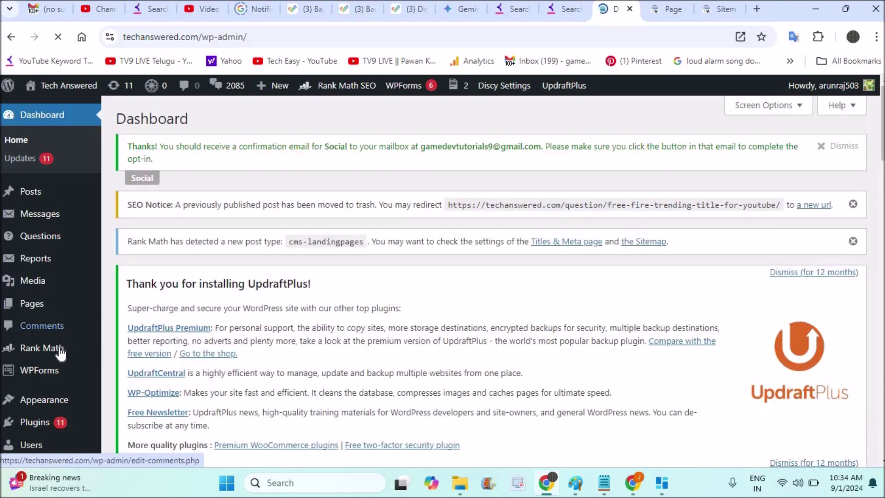
pyautogui.moveTo(60, 351)
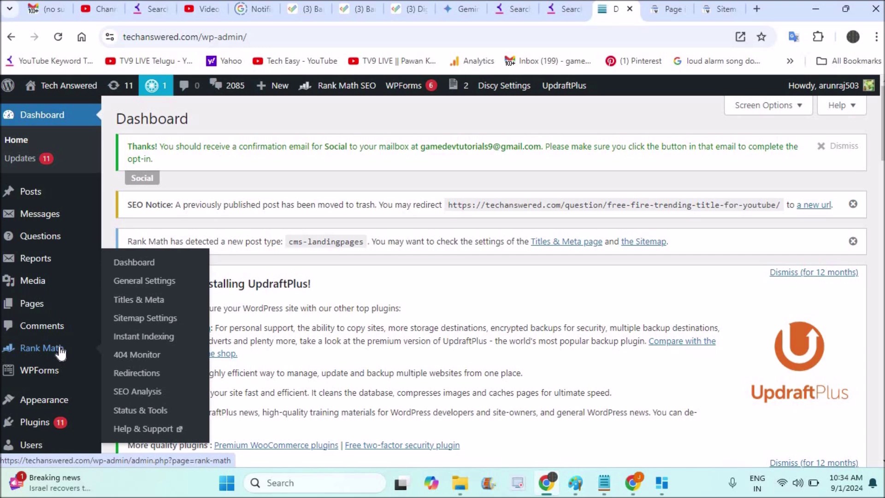
pyautogui.click(156, 283)
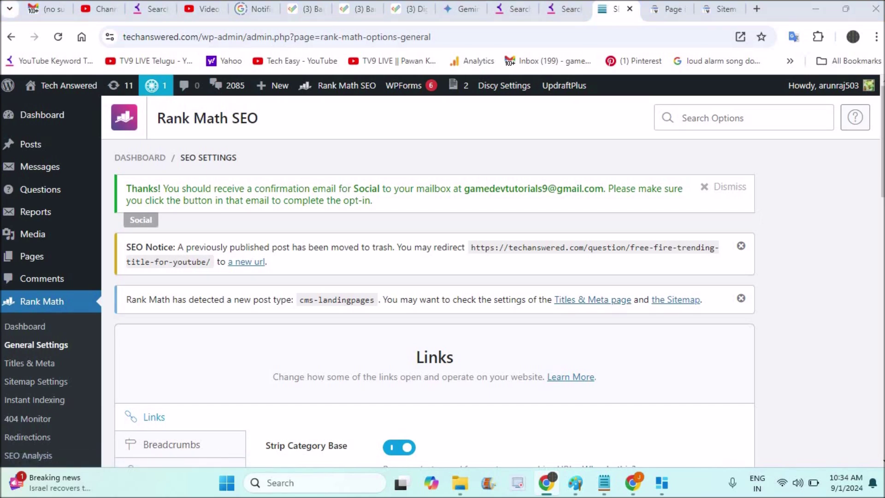
# - Paste the google-site-verification meta tag into Webmaster Tools' Google Search Console field and save
pyautogui.scroll(-3, 851, 313)
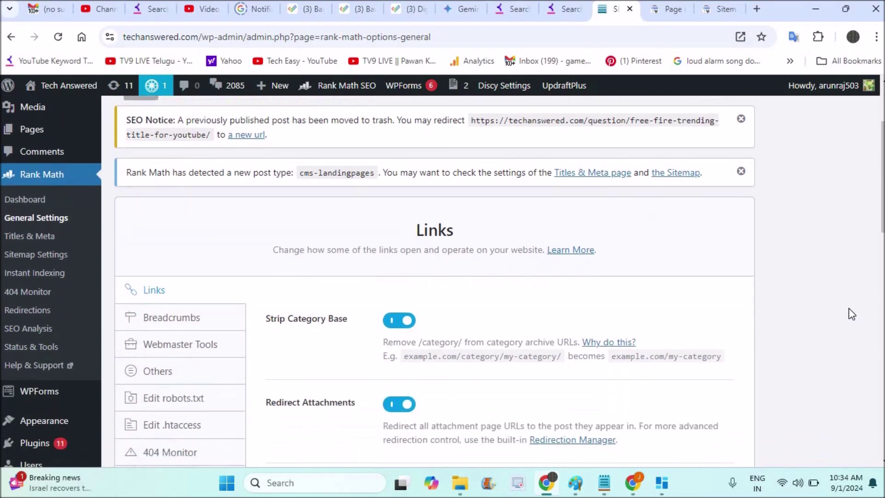
pyautogui.scroll(-1, 848, 314)
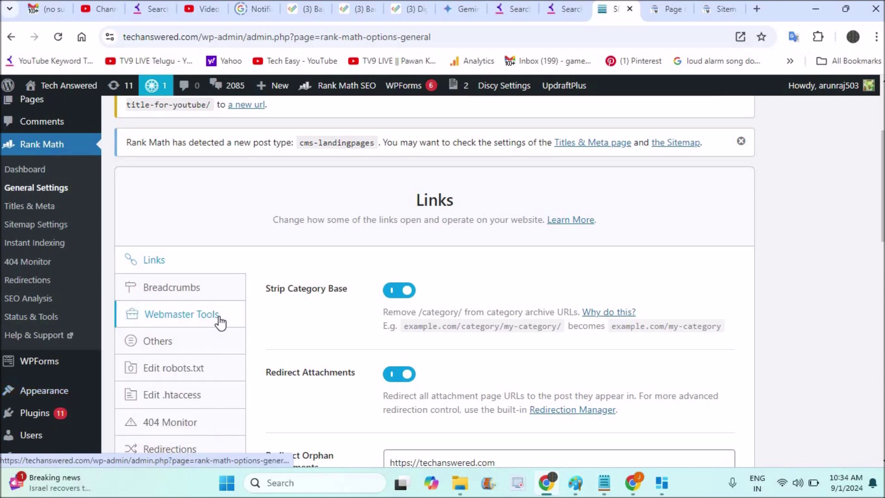
pyautogui.click(221, 323)
pyautogui.click(437, 289)
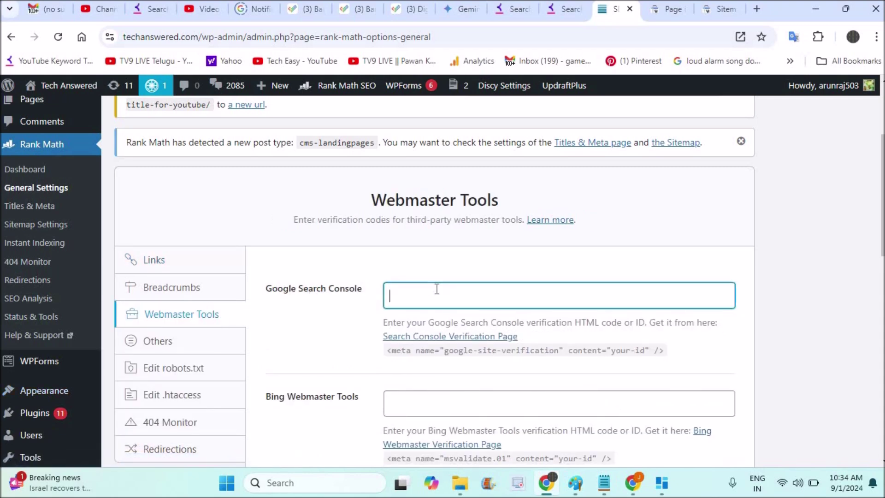
pyautogui.rightClick(437, 289)
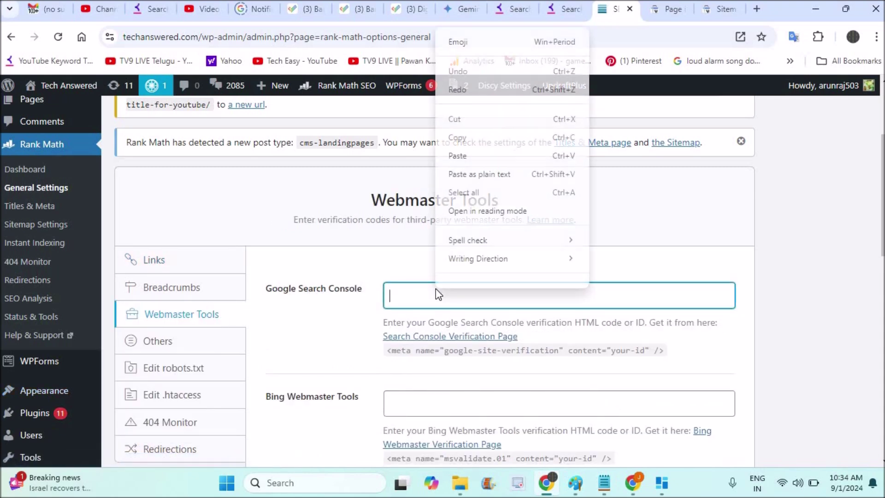
pyautogui.click(479, 156)
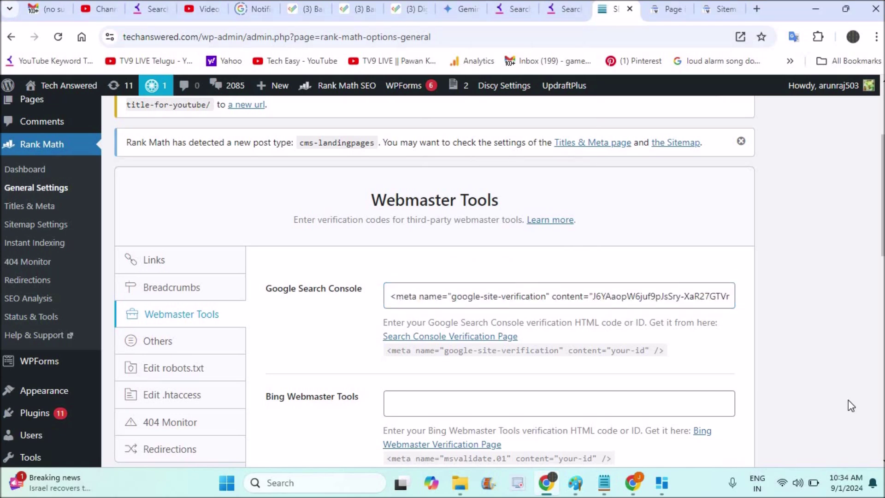
pyautogui.scroll(-1, 851, 406)
pyautogui.scroll(-12, 849, 406)
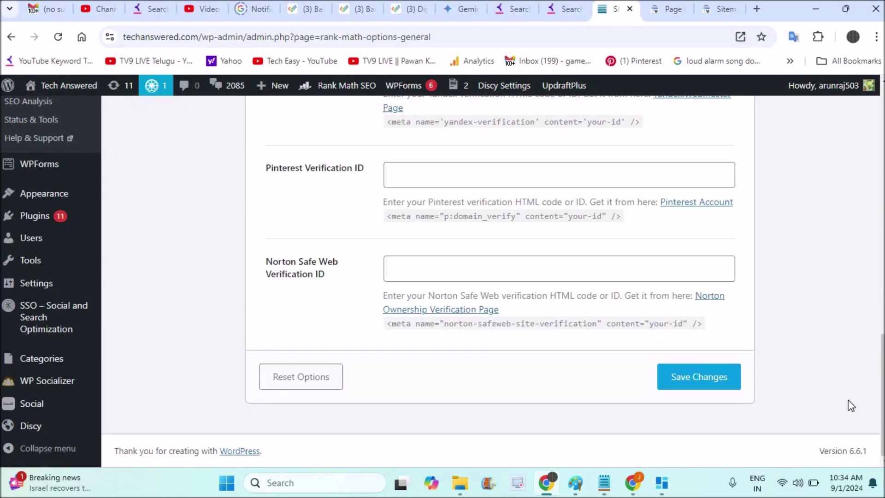
pyautogui.click(696, 381)
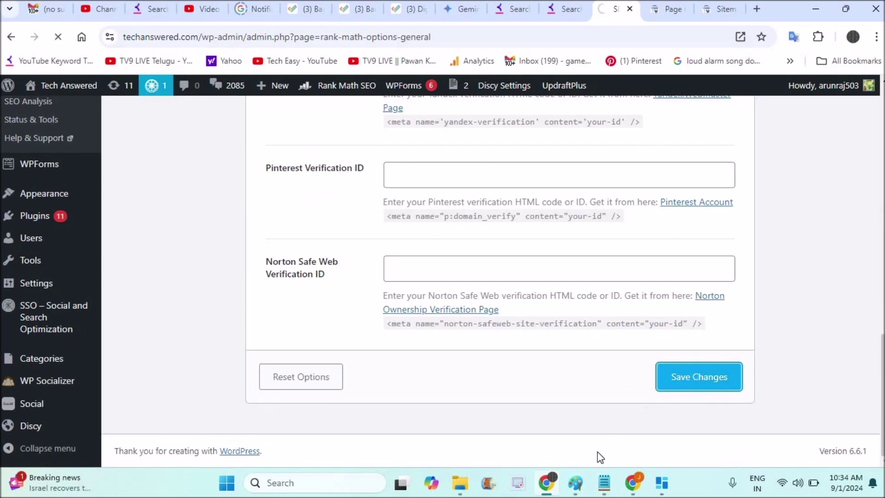
pyautogui.click(636, 493)
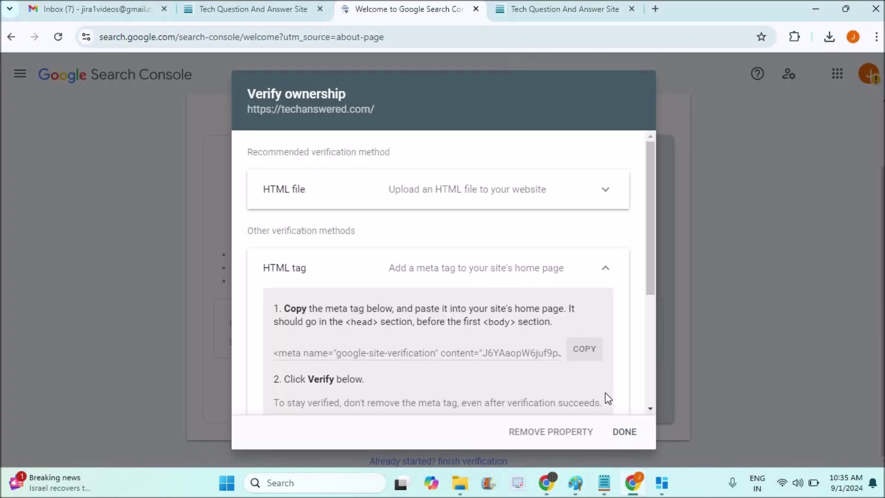
pyautogui.scroll(-5, 648, 401)
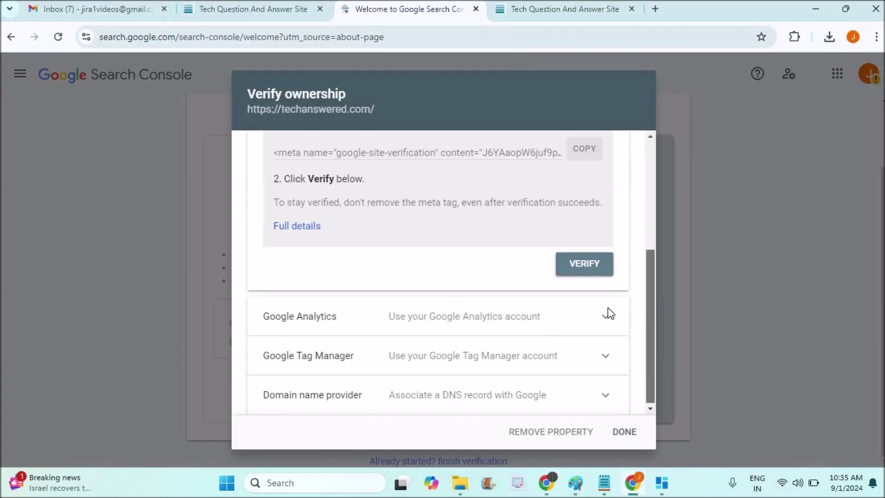
pyautogui.click(585, 264)
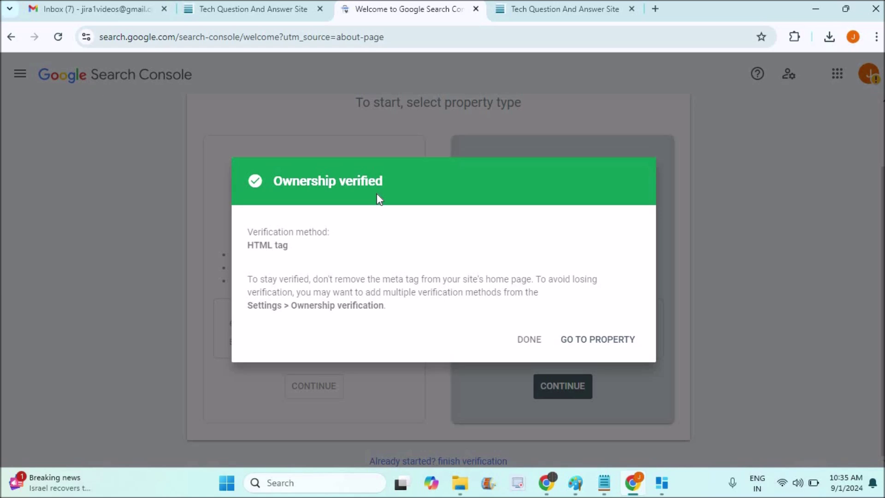
pyautogui.click(555, 493)
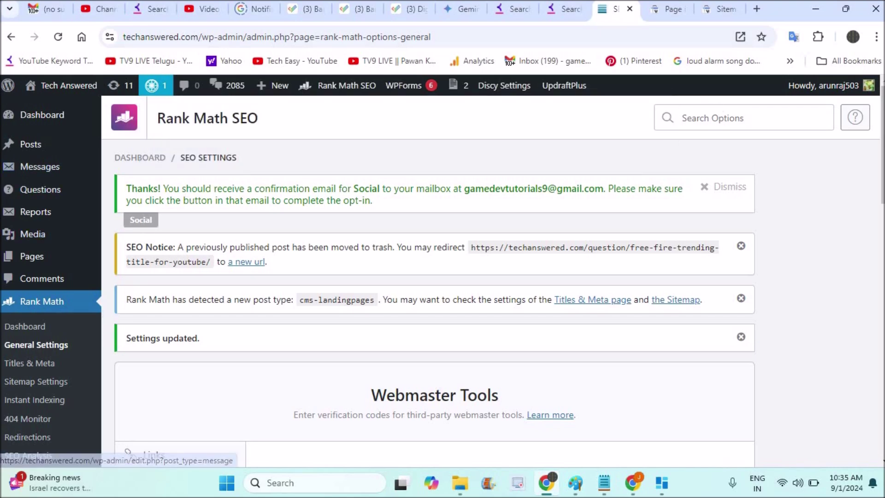
# - Go to Appearance > Themes, then open the Theme File Editor showing style.css
pyautogui.moveTo(883, 115); pyautogui.dragTo(882, 213)
pyautogui.moveTo(95, 244)
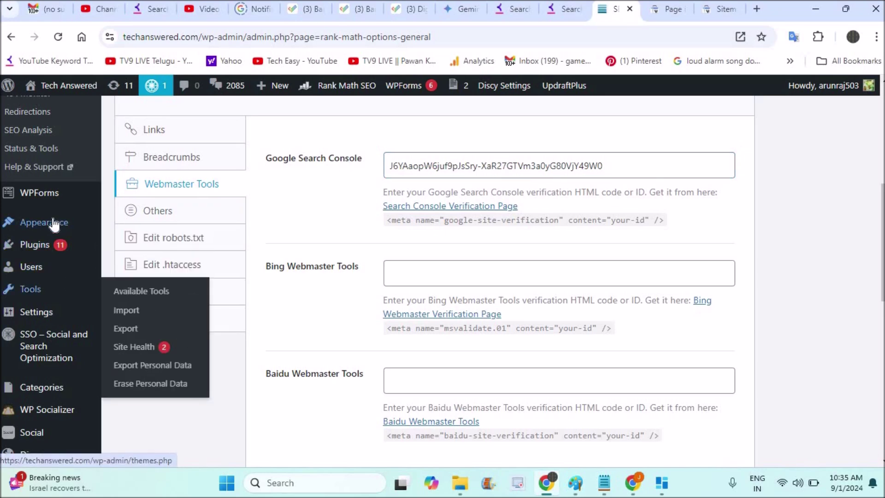
pyautogui.moveTo(53, 222)
pyautogui.click(128, 225)
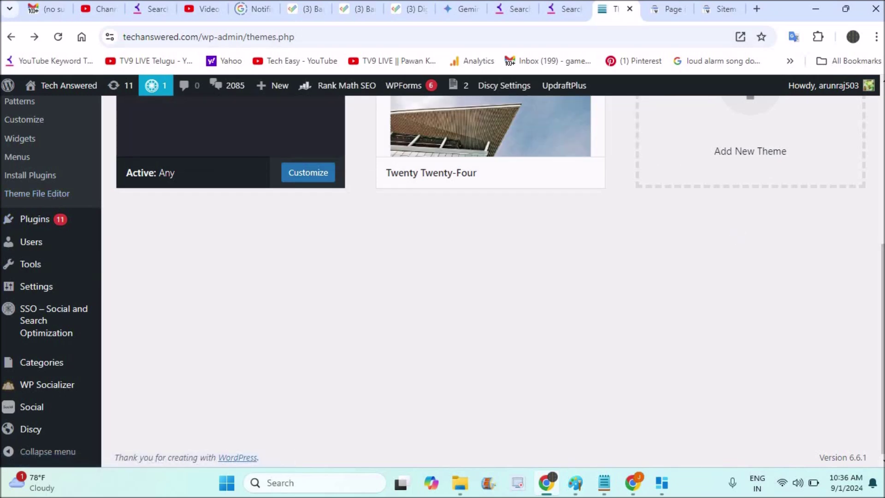
pyautogui.scroll(3, 190, 189)
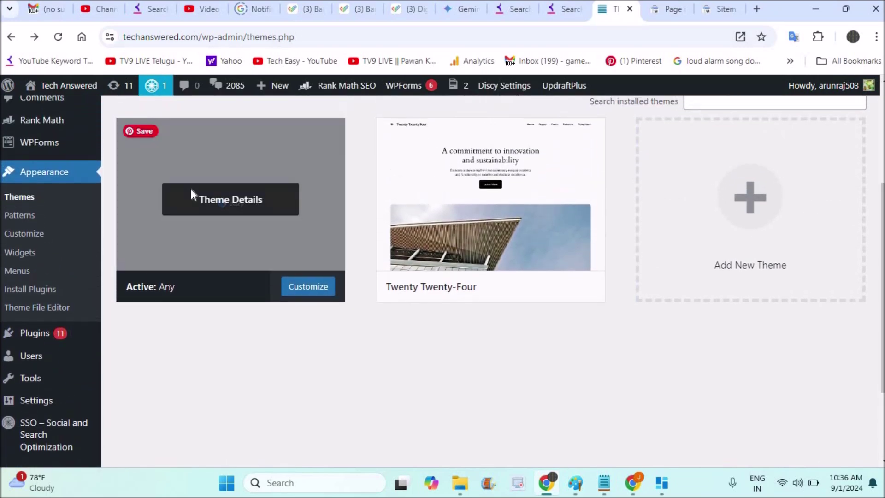
pyautogui.click(45, 314)
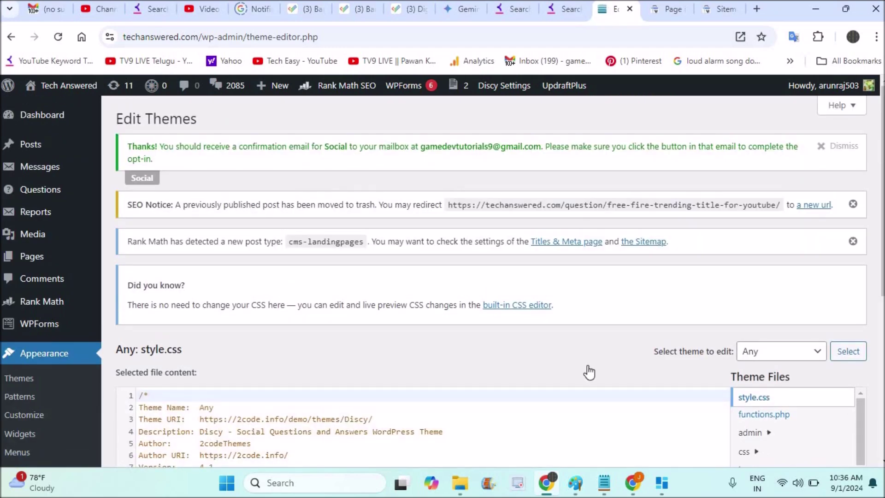
# - Paste the verification meta tag on a new line after <head> in header.php and update the file
pyautogui.scroll(-4, 883, 218)
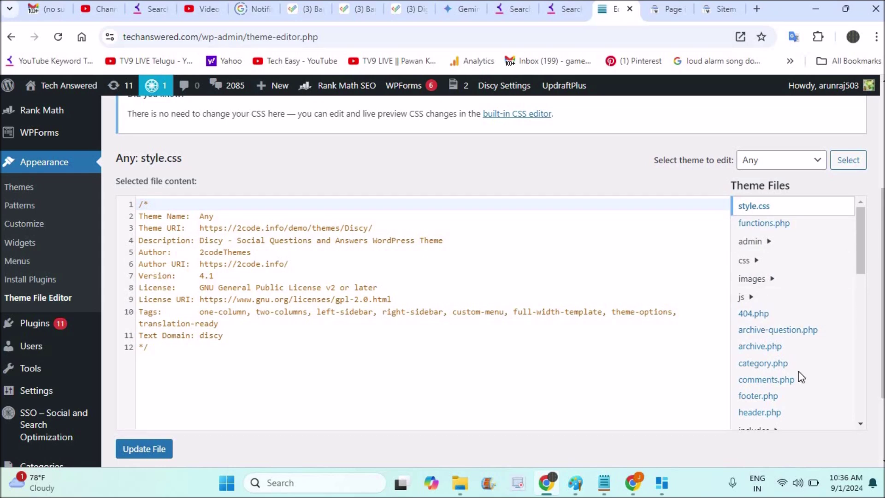
pyautogui.click(756, 415)
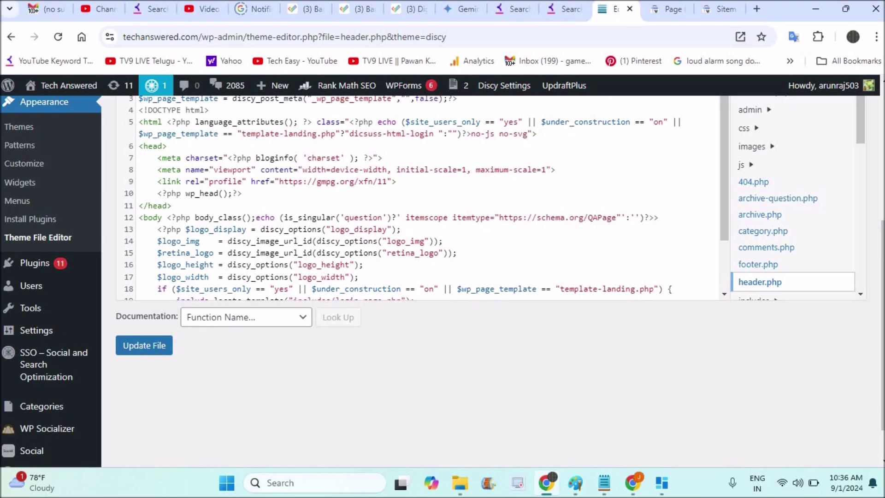
pyautogui.scroll(4, 461, 277)
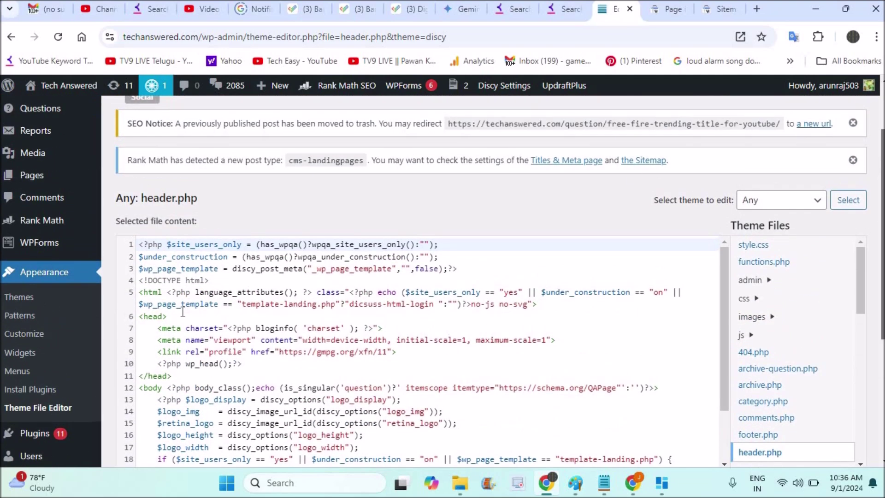
pyautogui.click(179, 316)
pyautogui.press('Return')
pyautogui.write('<meta name="google-site-verification" content="J6YAaopW6juf9pJsSry-XaR27GTVm3a0yG80VjY49W0" />')
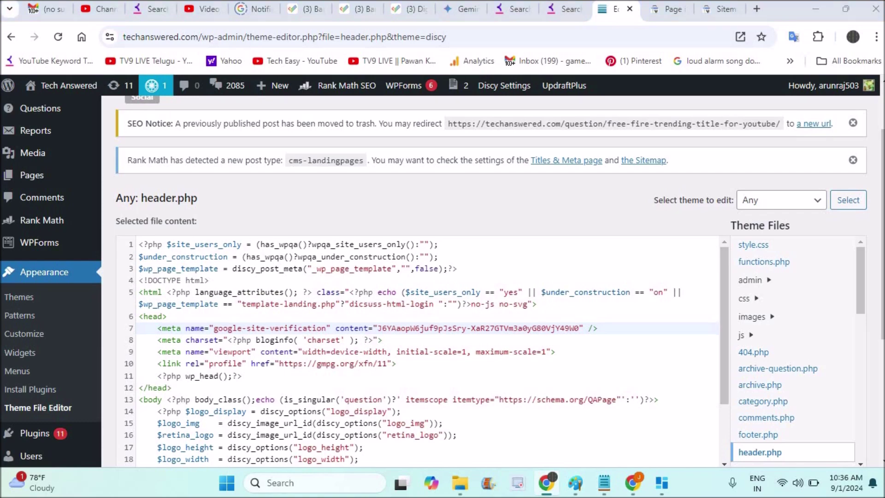
pyautogui.scroll(-5, 382, 356)
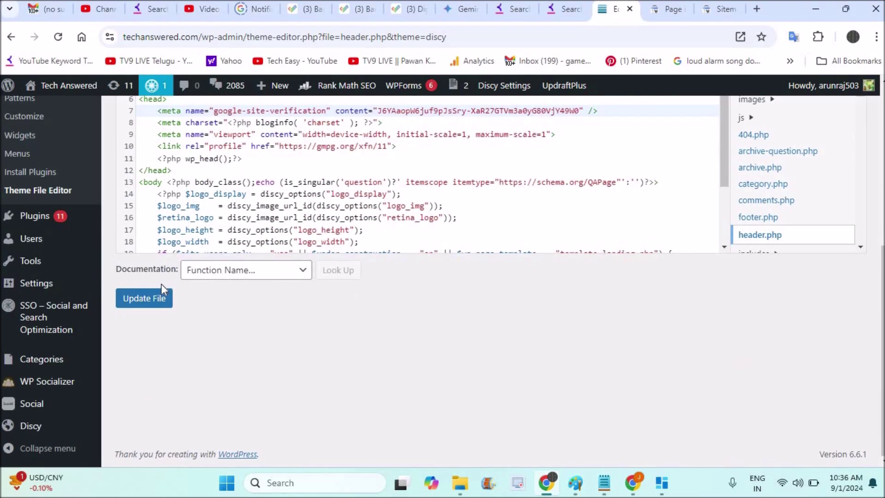
pyautogui.click(159, 304)
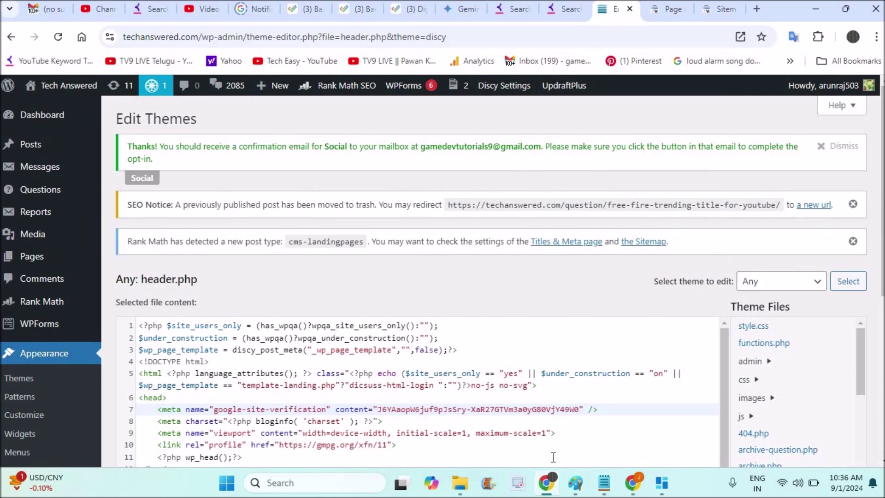
pyautogui.click(633, 482)
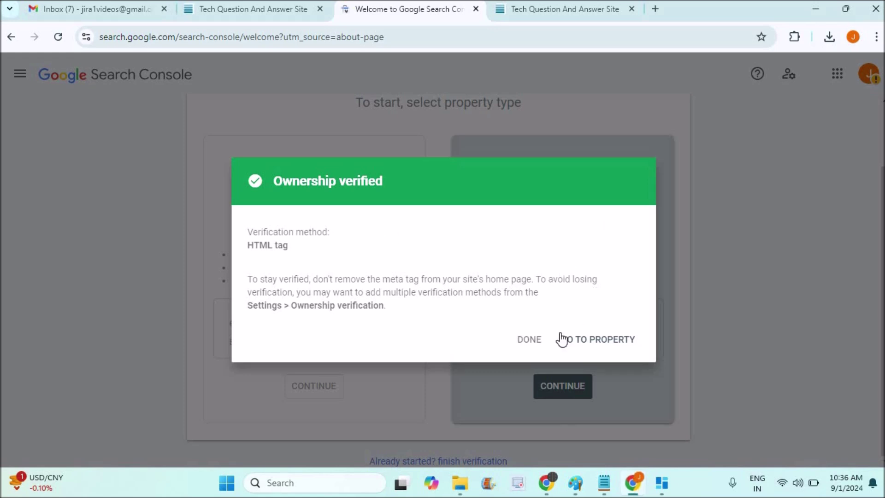